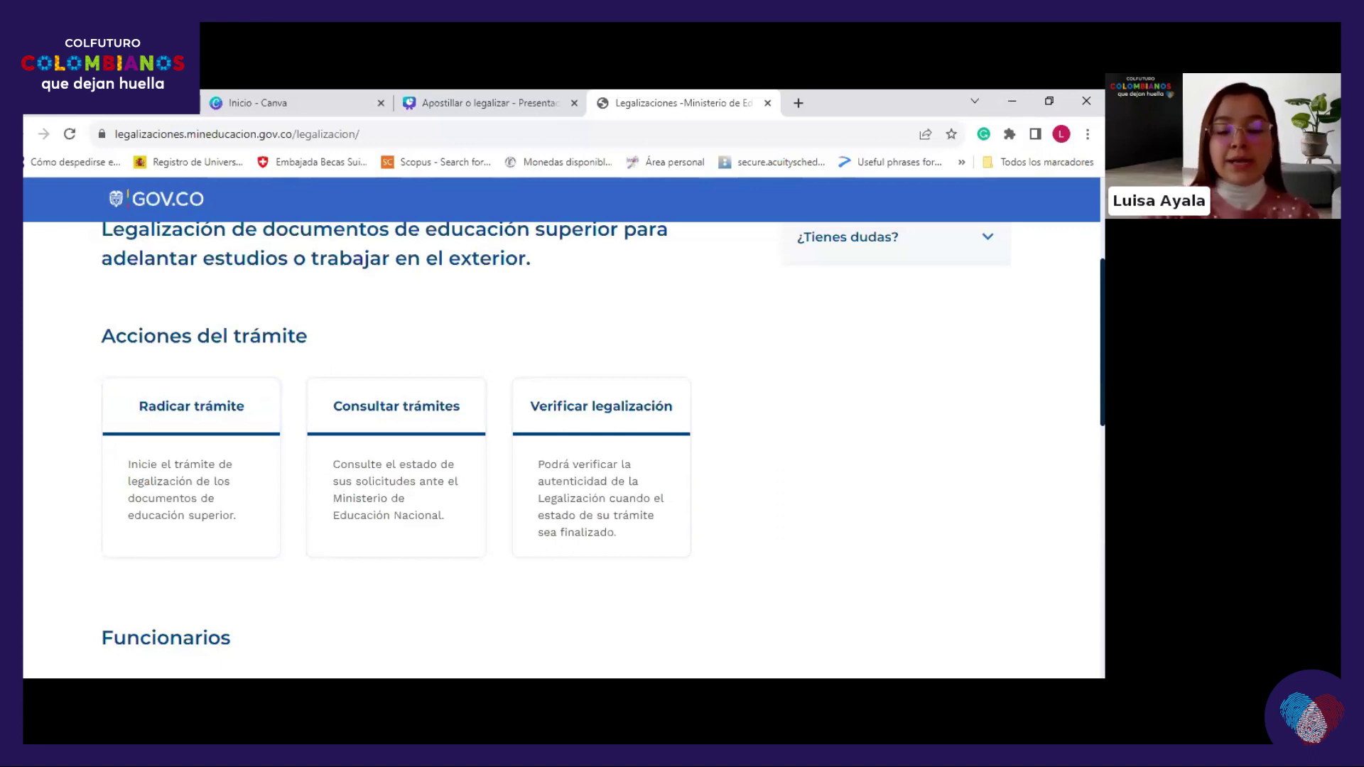
Step: Start filing a new legalization request (Radicar trámite), consent to the personal data transfer, complete the robot check and accept the terms
left_click(165, 410)
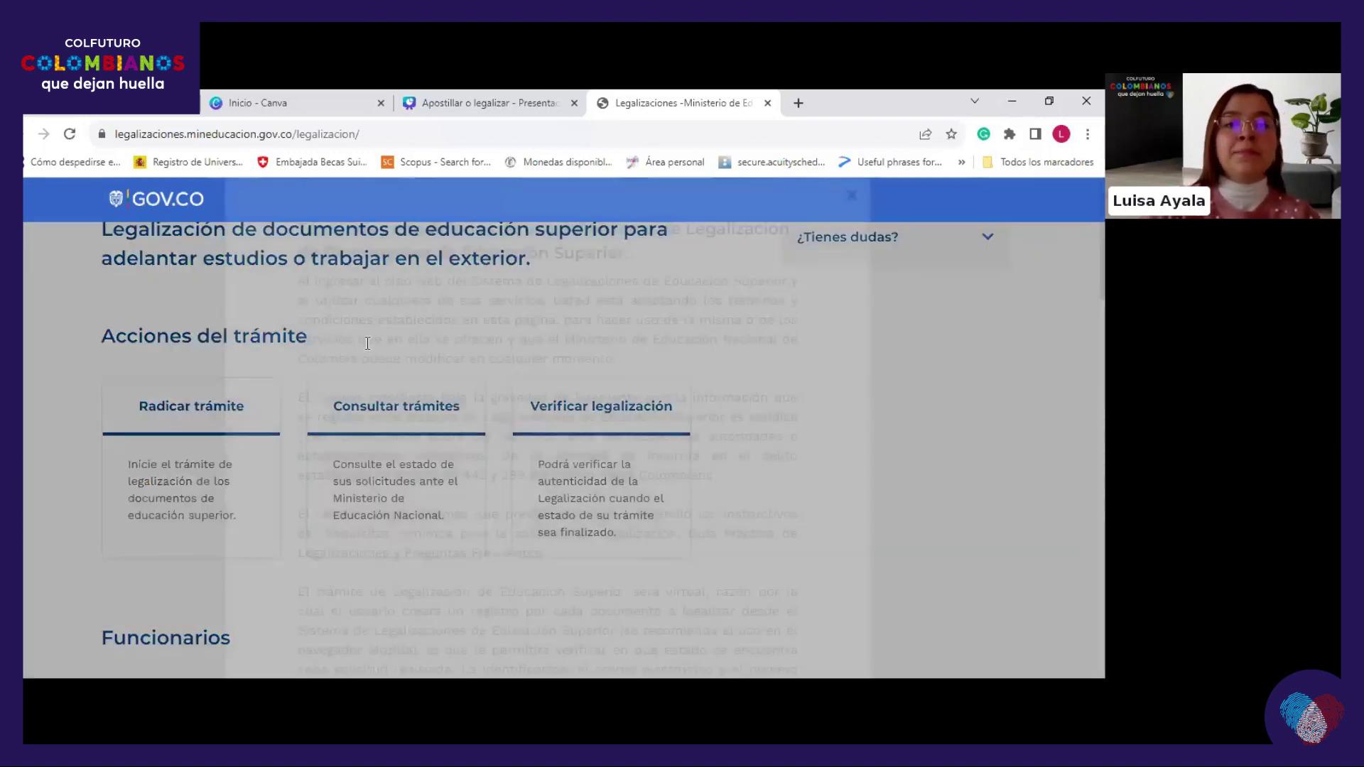
scroll(495, 334, "down", 1)
scroll(495, 334, "up", 1)
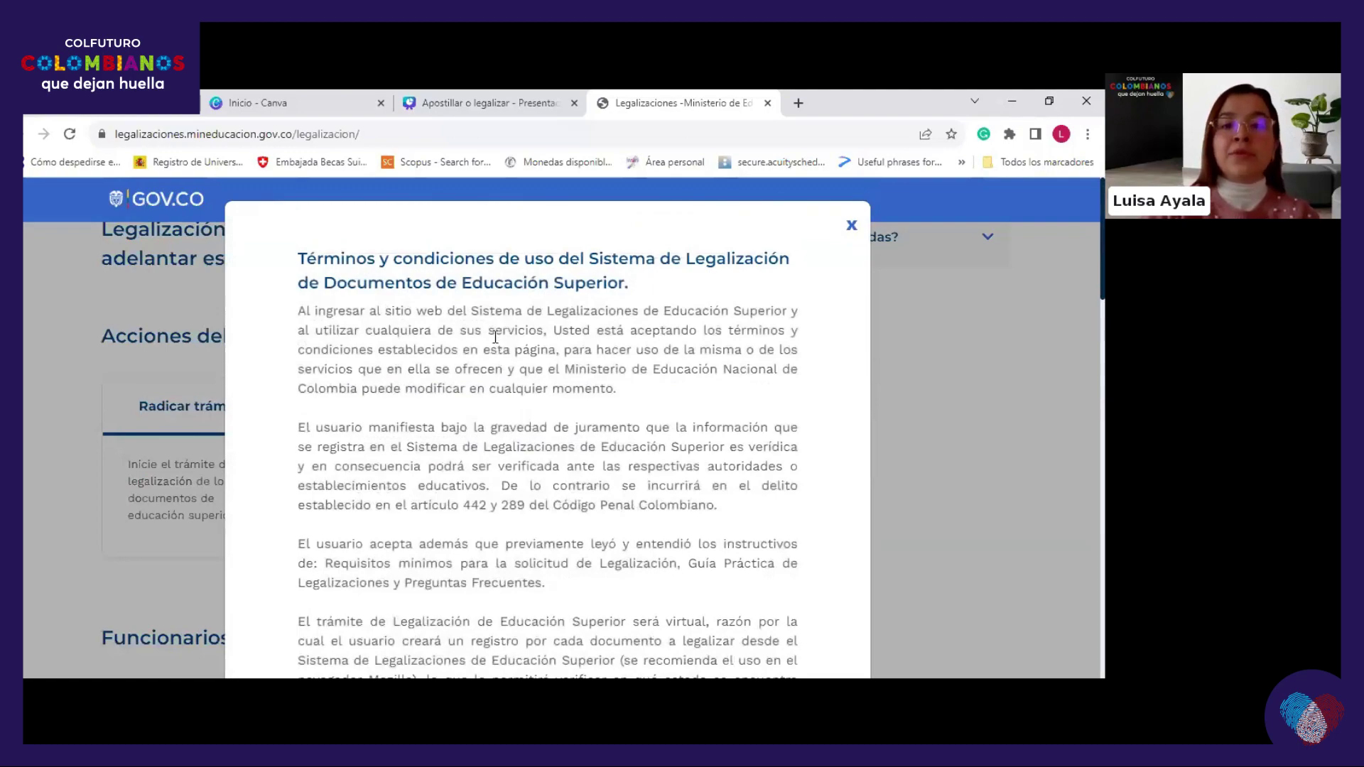
scroll(618, 323, "down", 12)
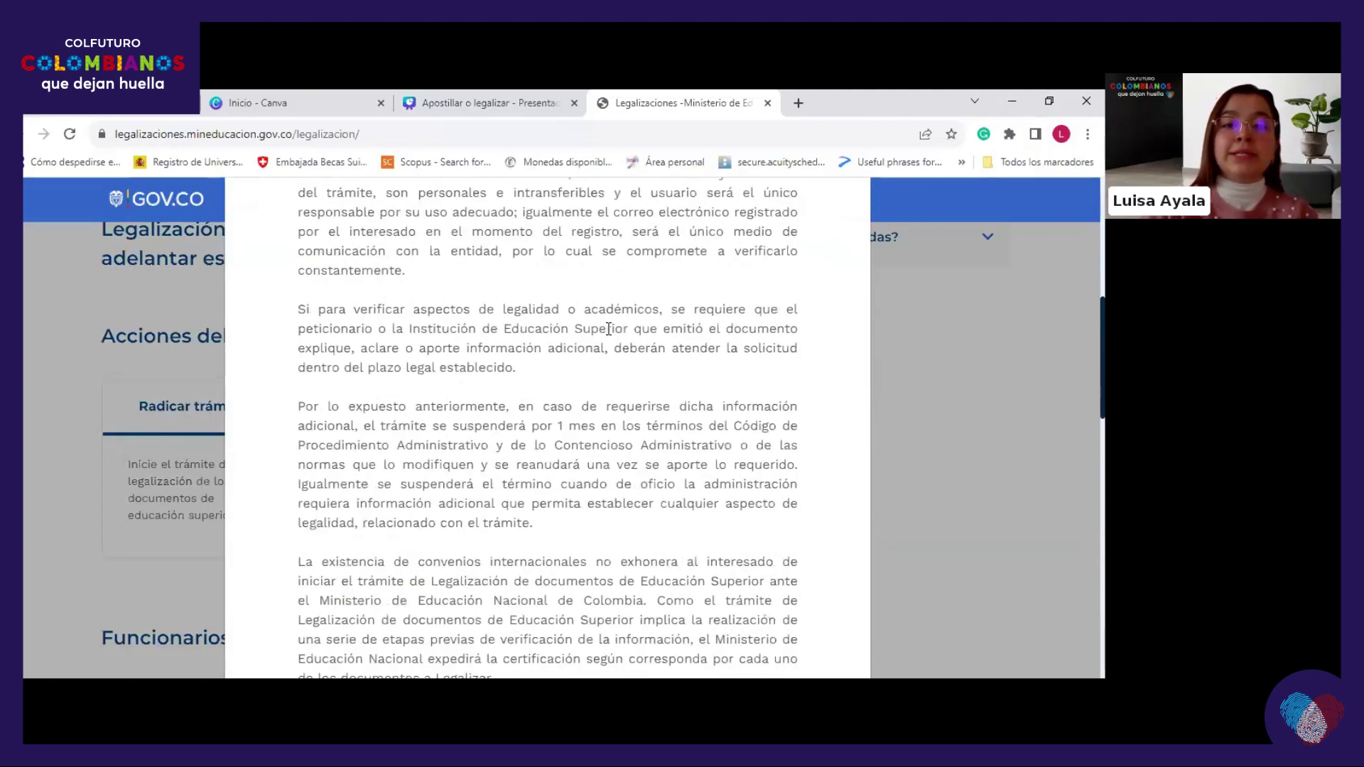
scroll(605, 331, "down", 10)
left_click(304, 416)
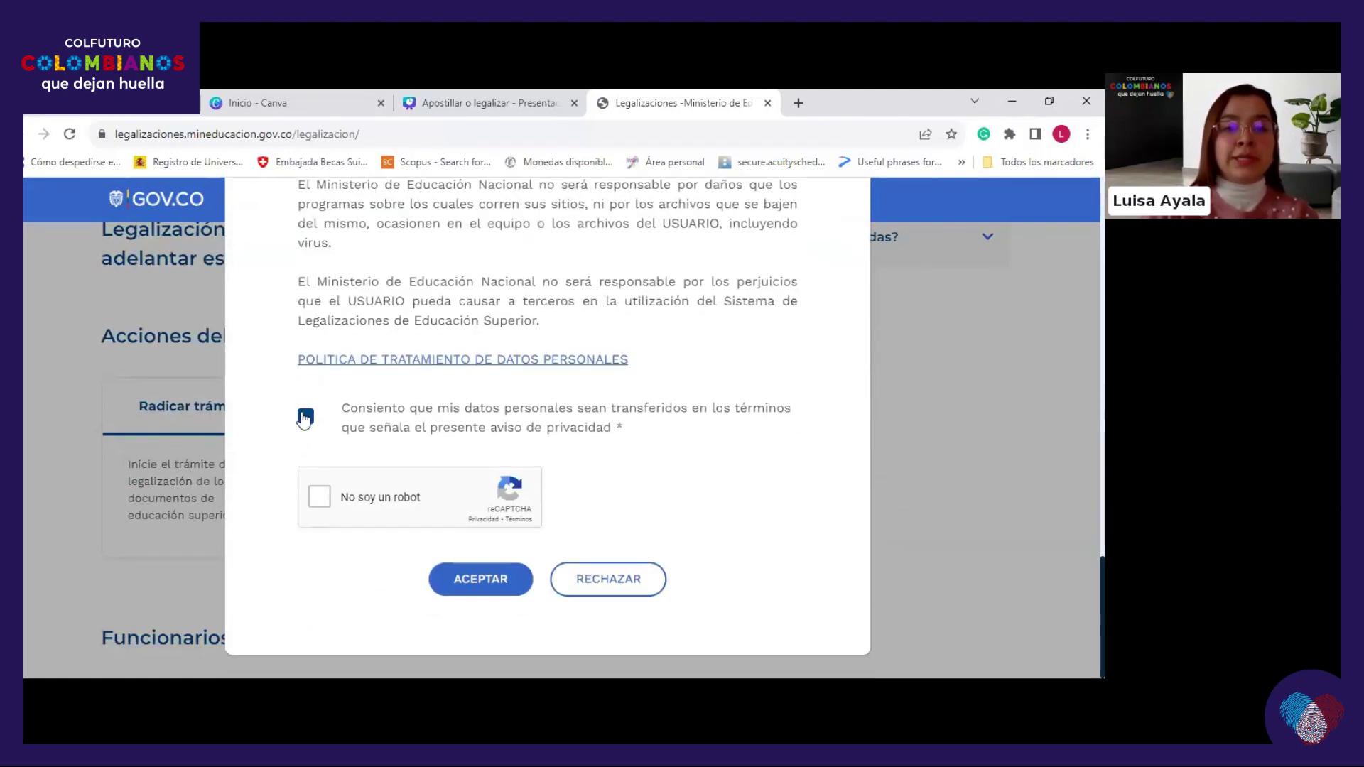
left_click(319, 496)
left_click(489, 581)
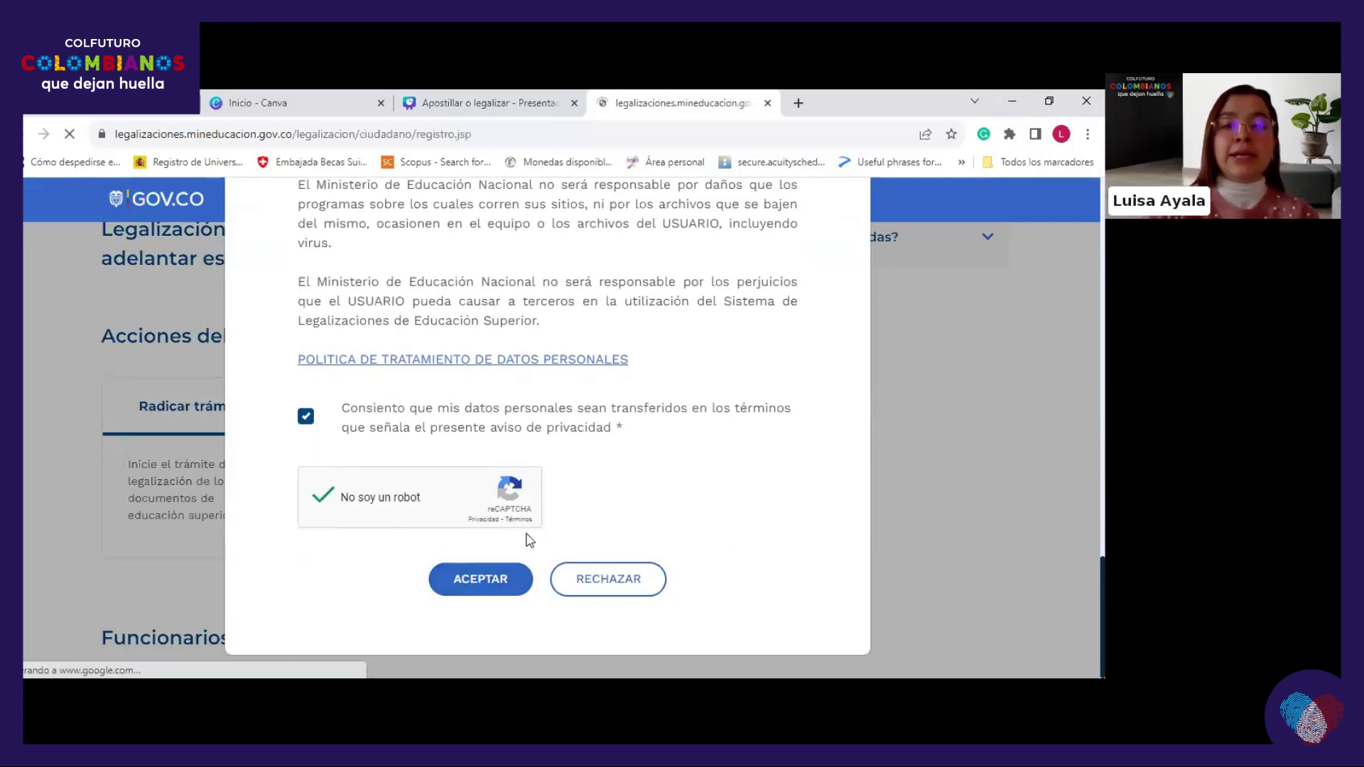
Step: Examine the required applicant information fields in the filing form, from identification type to country of residence
scroll(426, 388, "down", 3)
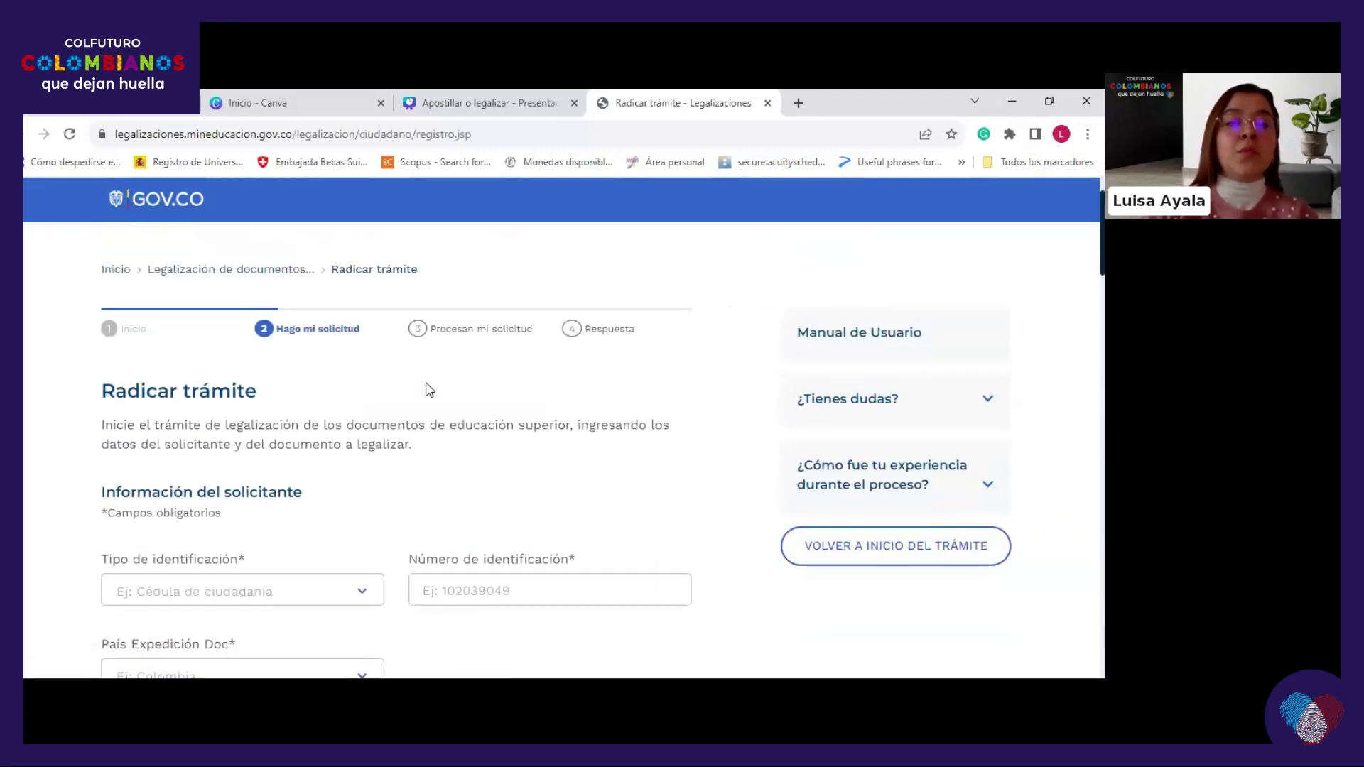
scroll(428, 389, "down", 1)
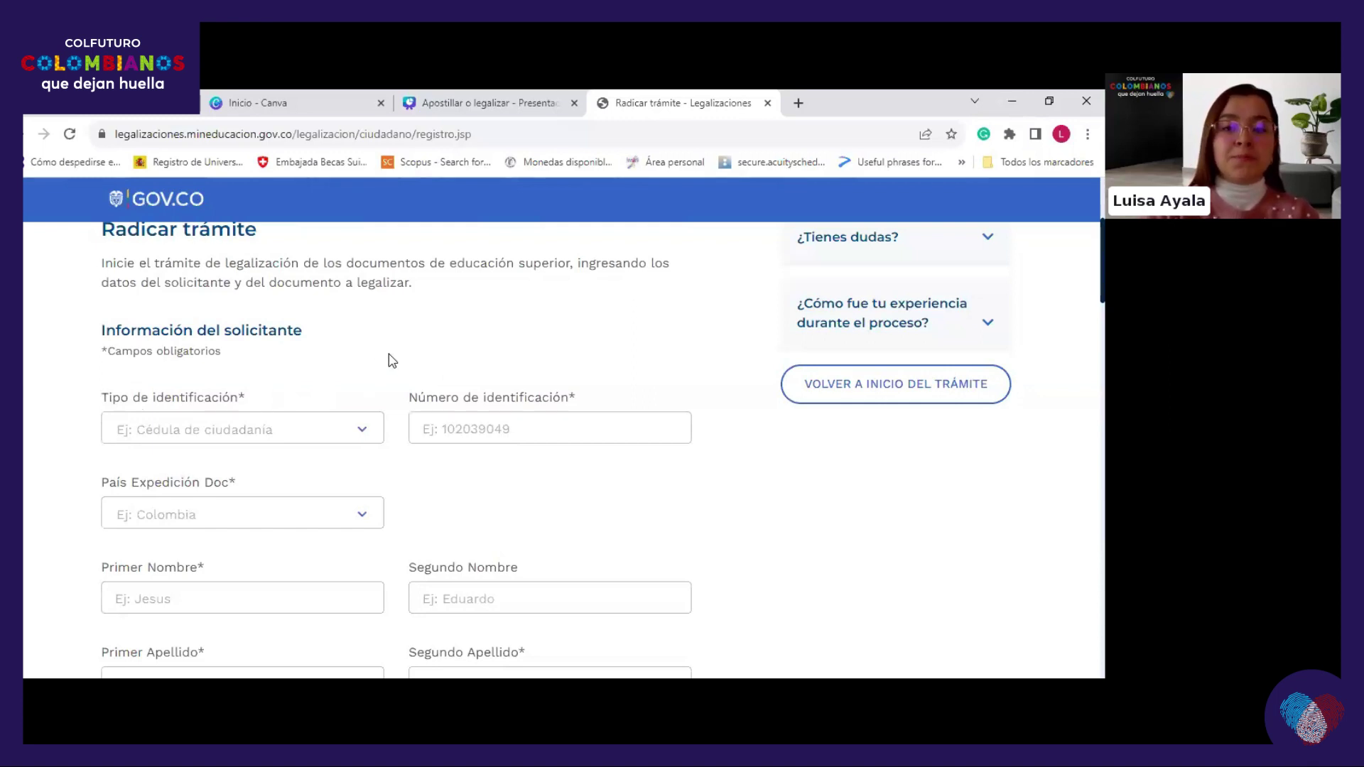
scroll(387, 361, "down", 3)
scroll(388, 361, "down", 1)
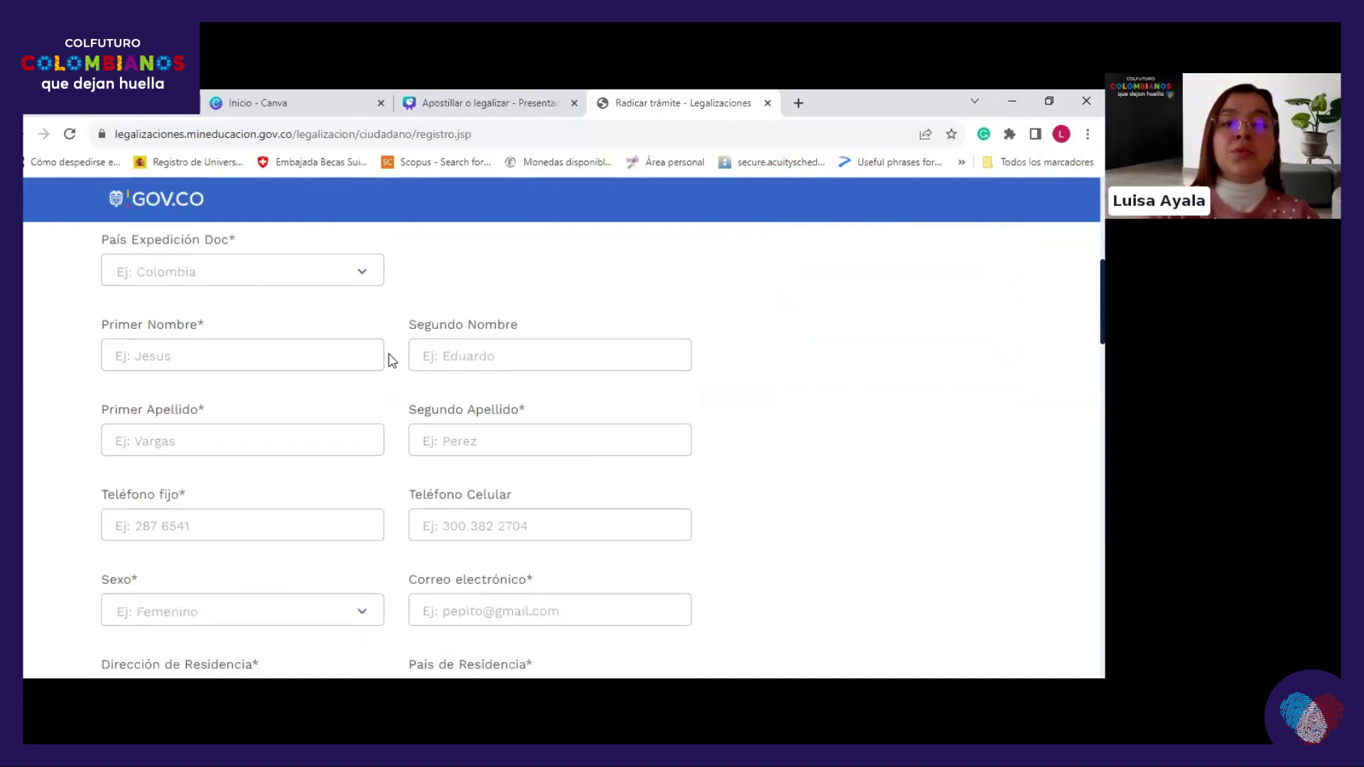
scroll(389, 360, "down", 1)
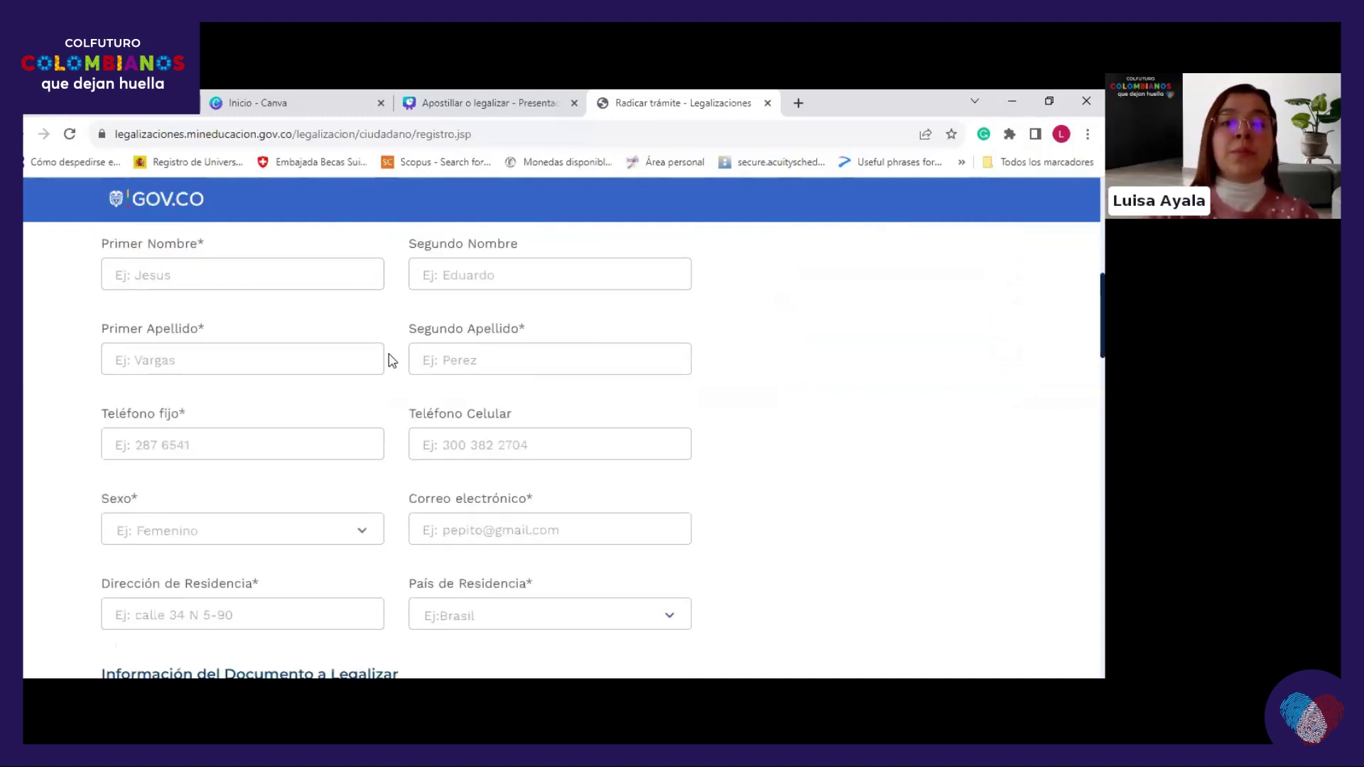
scroll(389, 361, "down", 1)
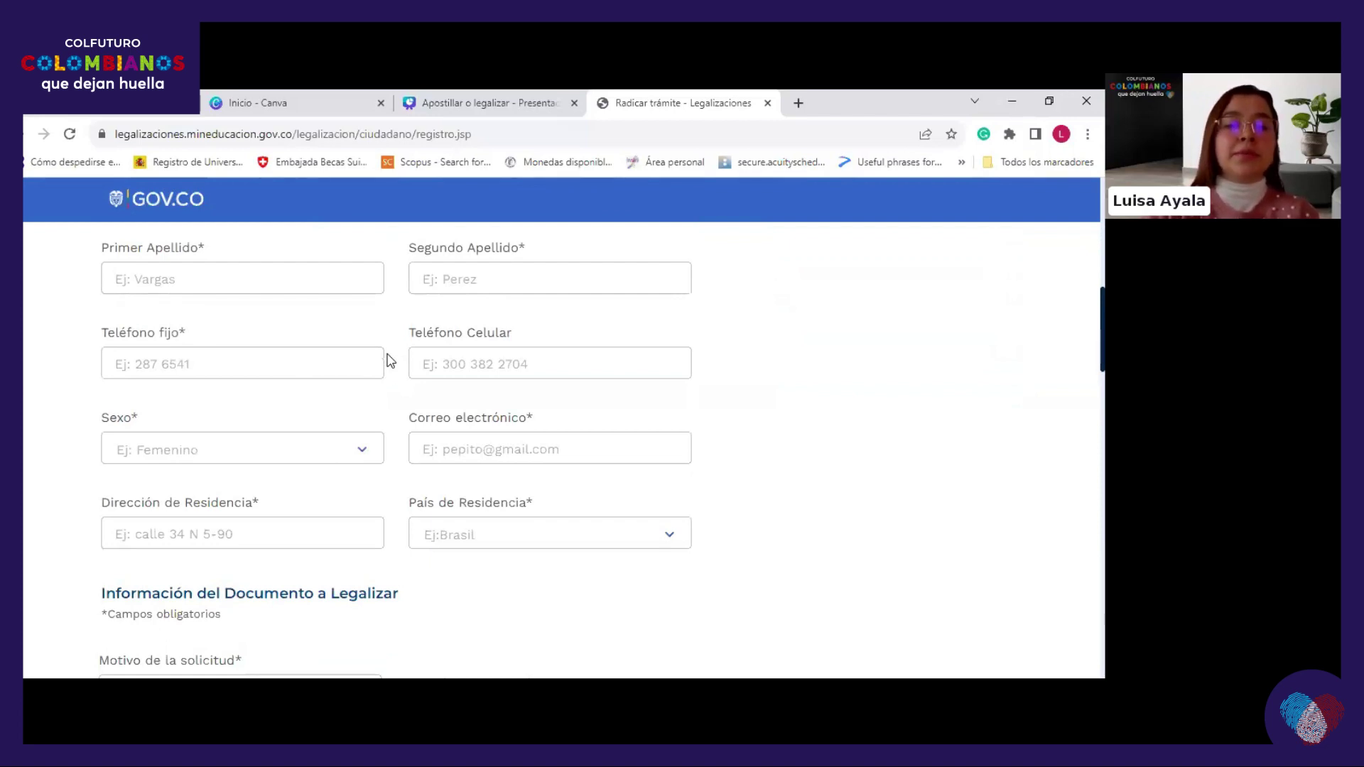
scroll(389, 362, "down", 3)
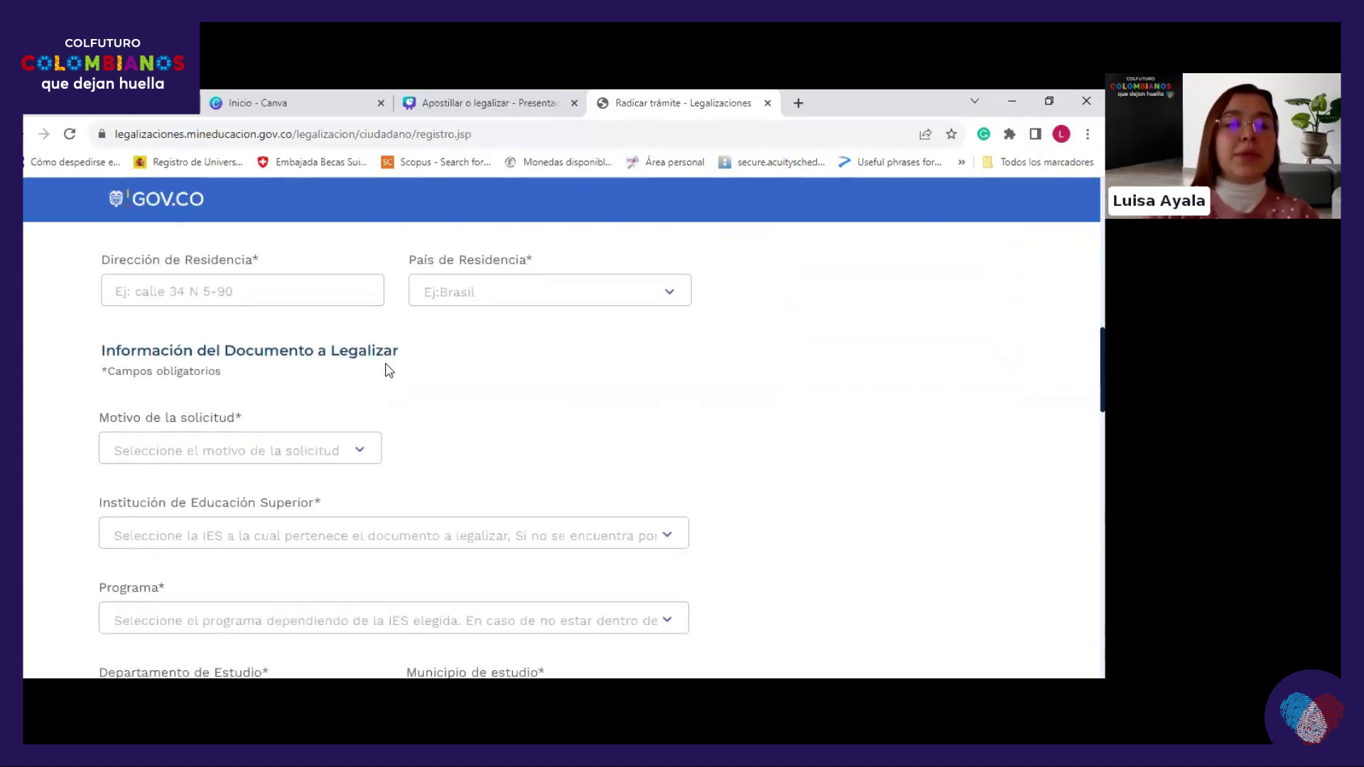
Step: Set the reason for the request to Estudio en el Exterior and view the reference country options without choosing one
scroll(386, 369, "down", 1)
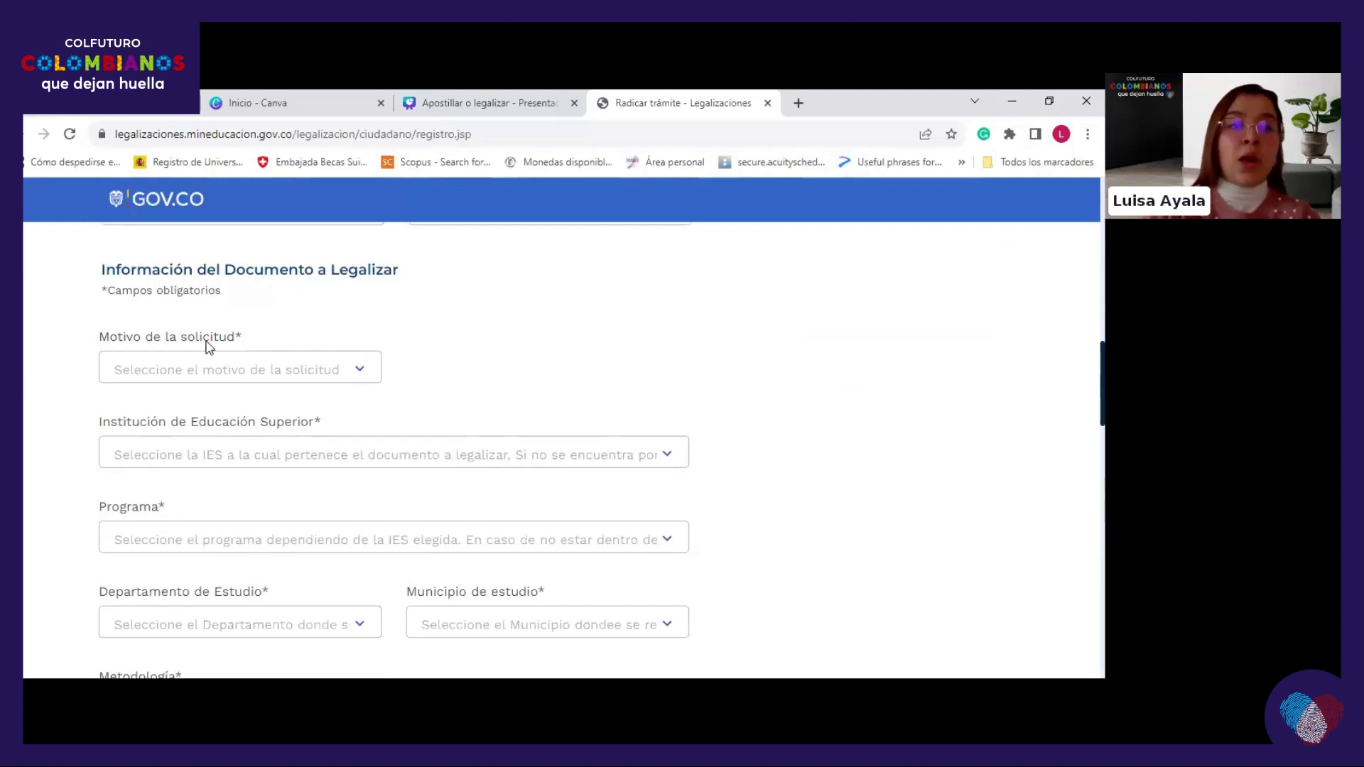
left_click(294, 375)
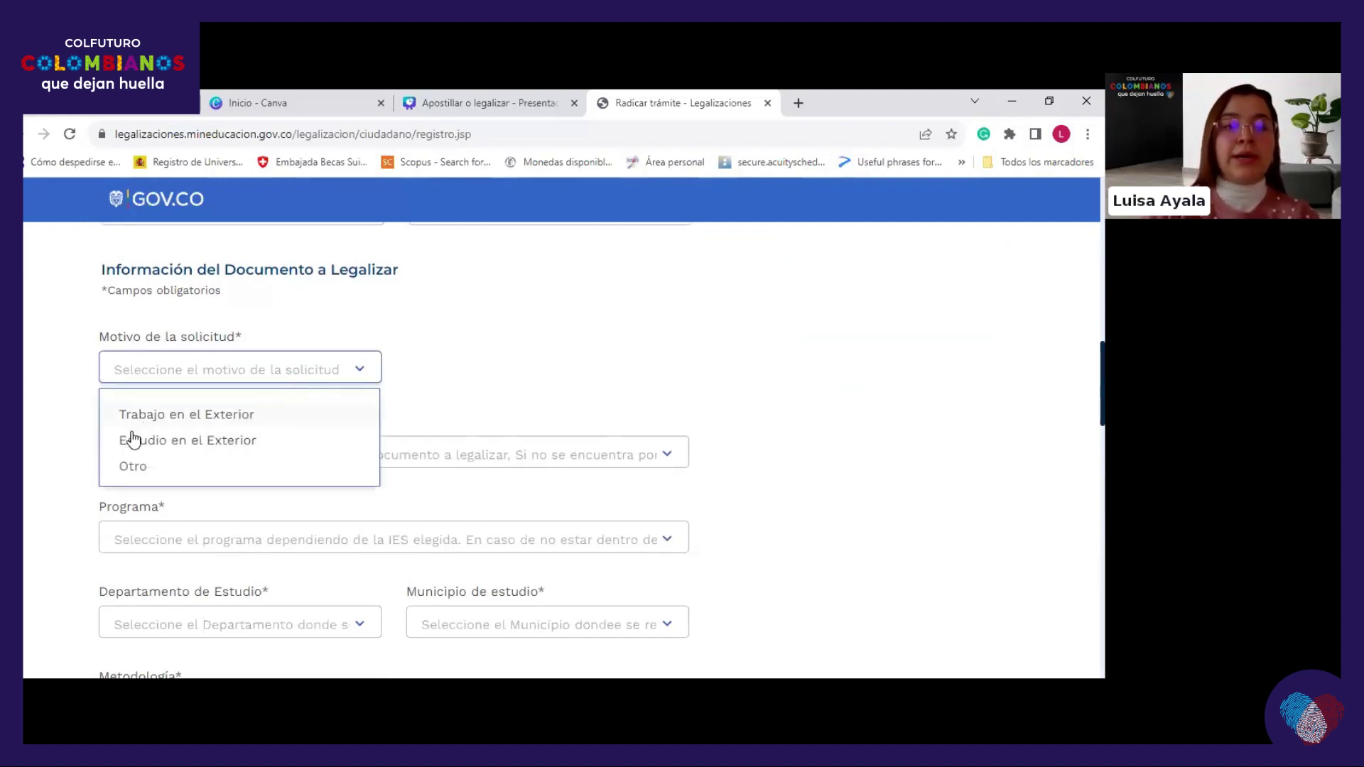
left_click(178, 444)
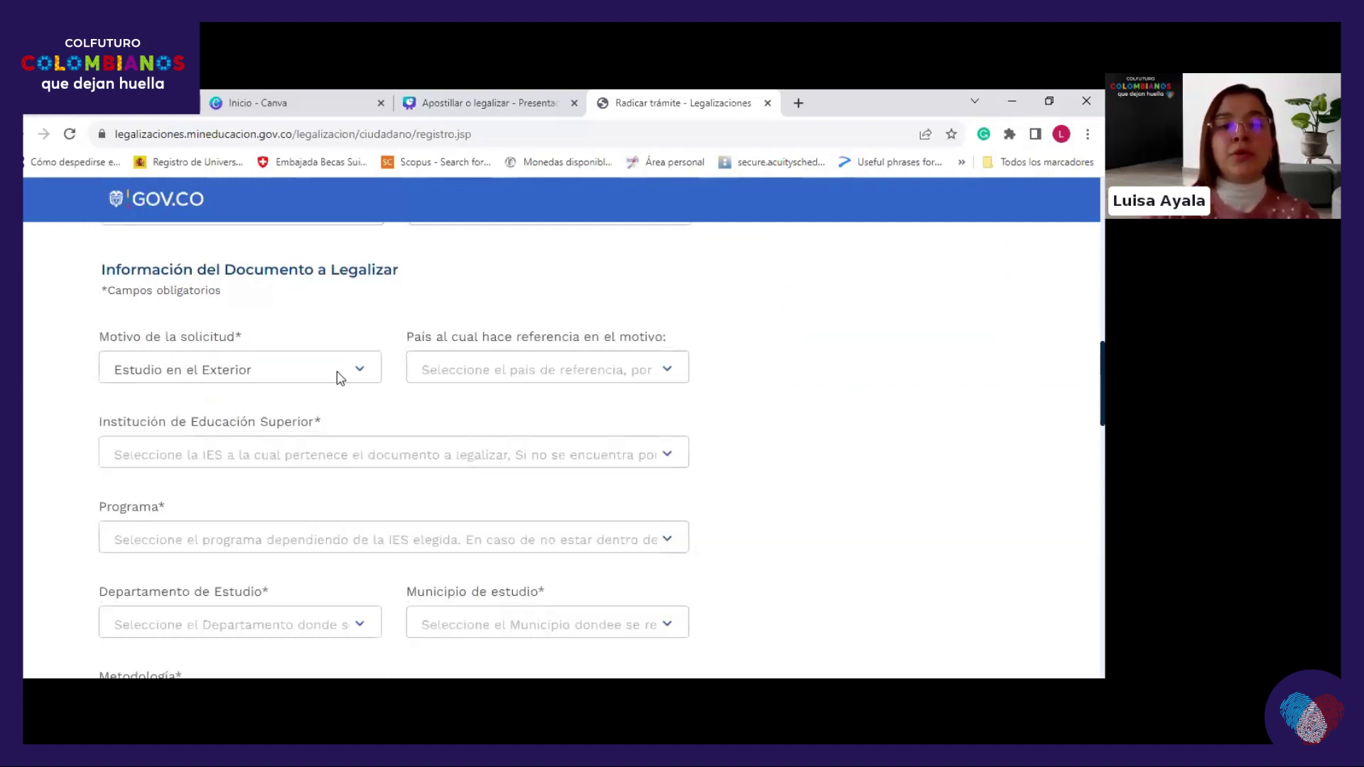
left_click(499, 371)
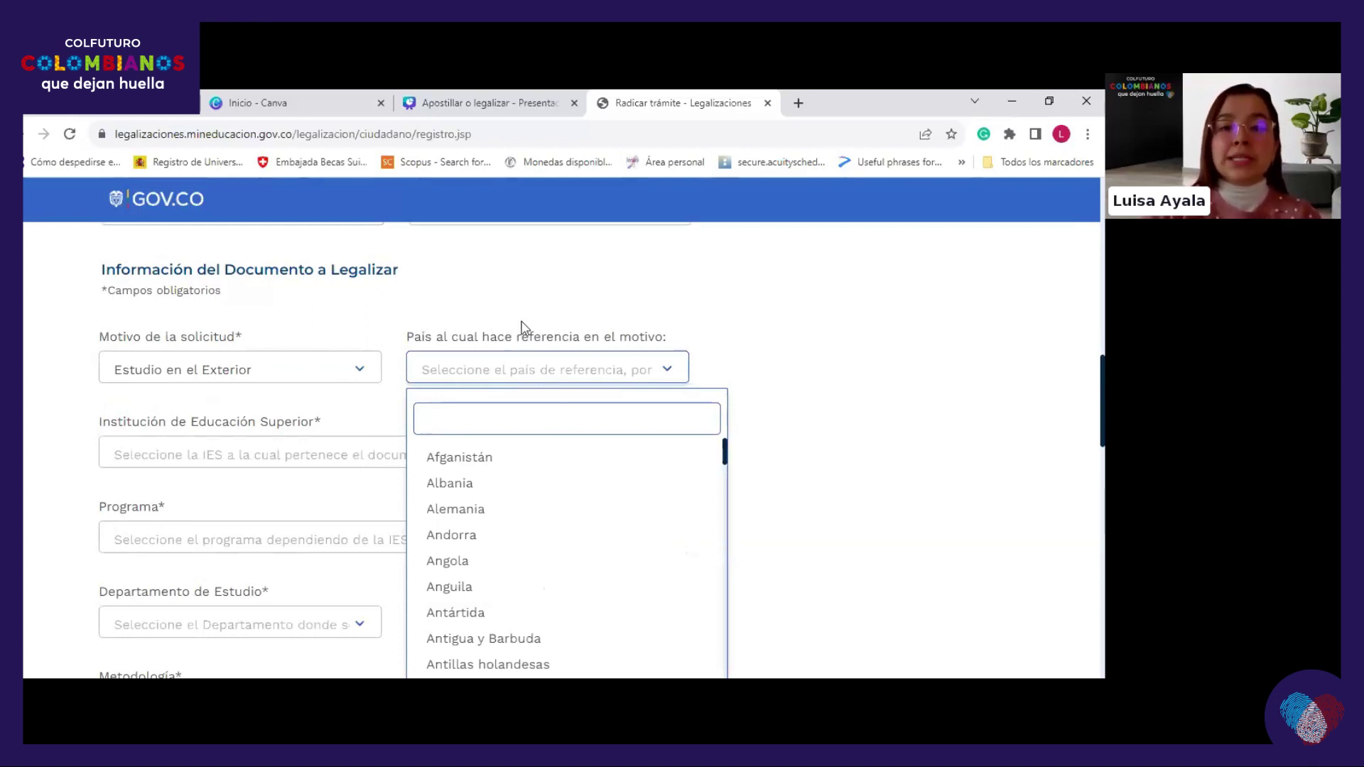
left_click(897, 361)
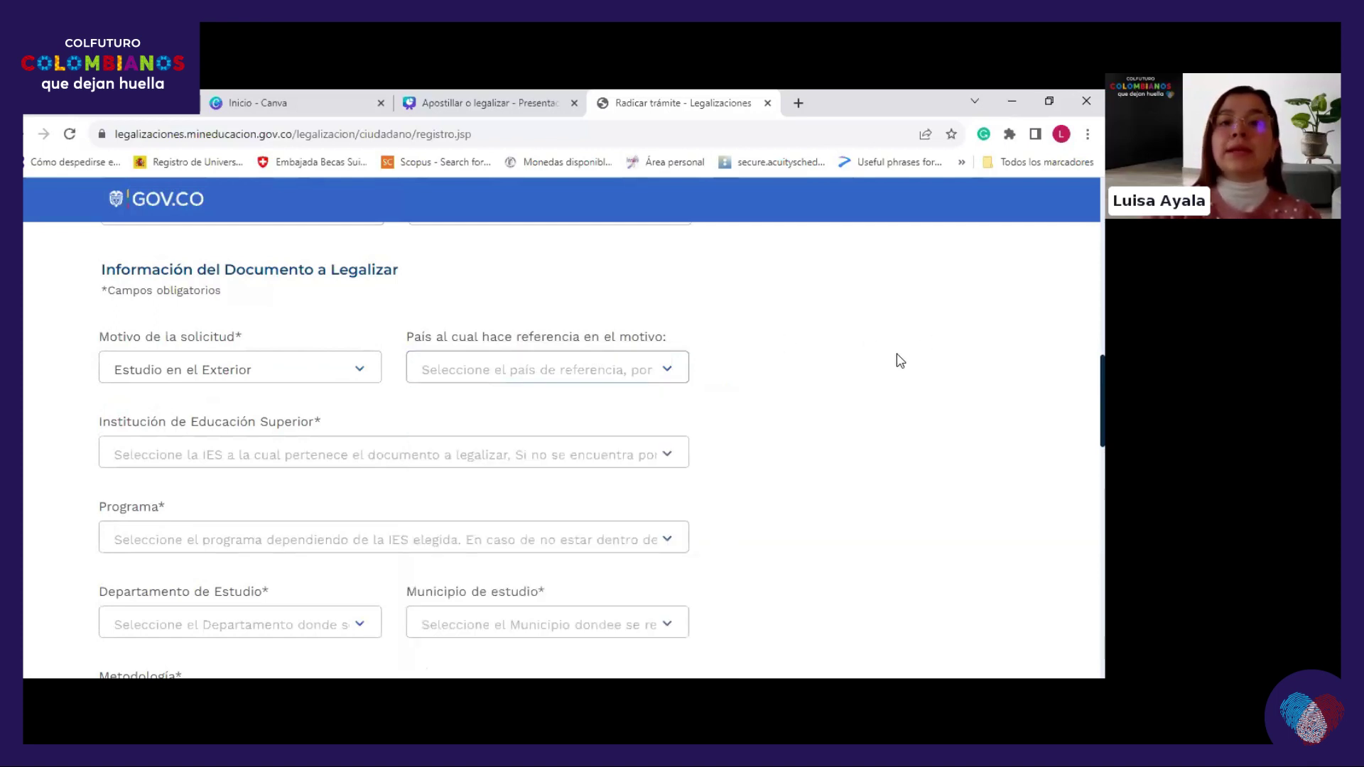
Step: Select Acta de grado in the Pregrado category as the type of document to legalize
scroll(824, 368, "down", 1)
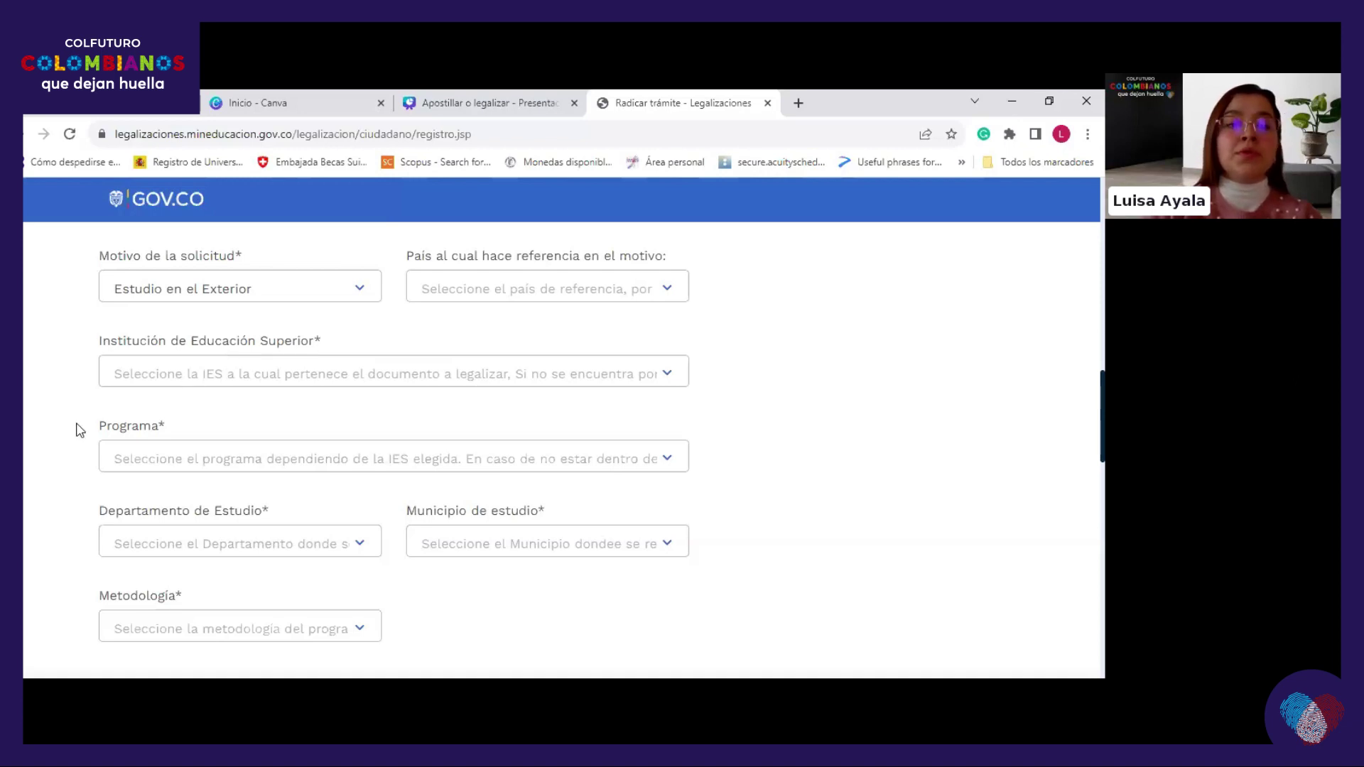
scroll(82, 429, "down", 4)
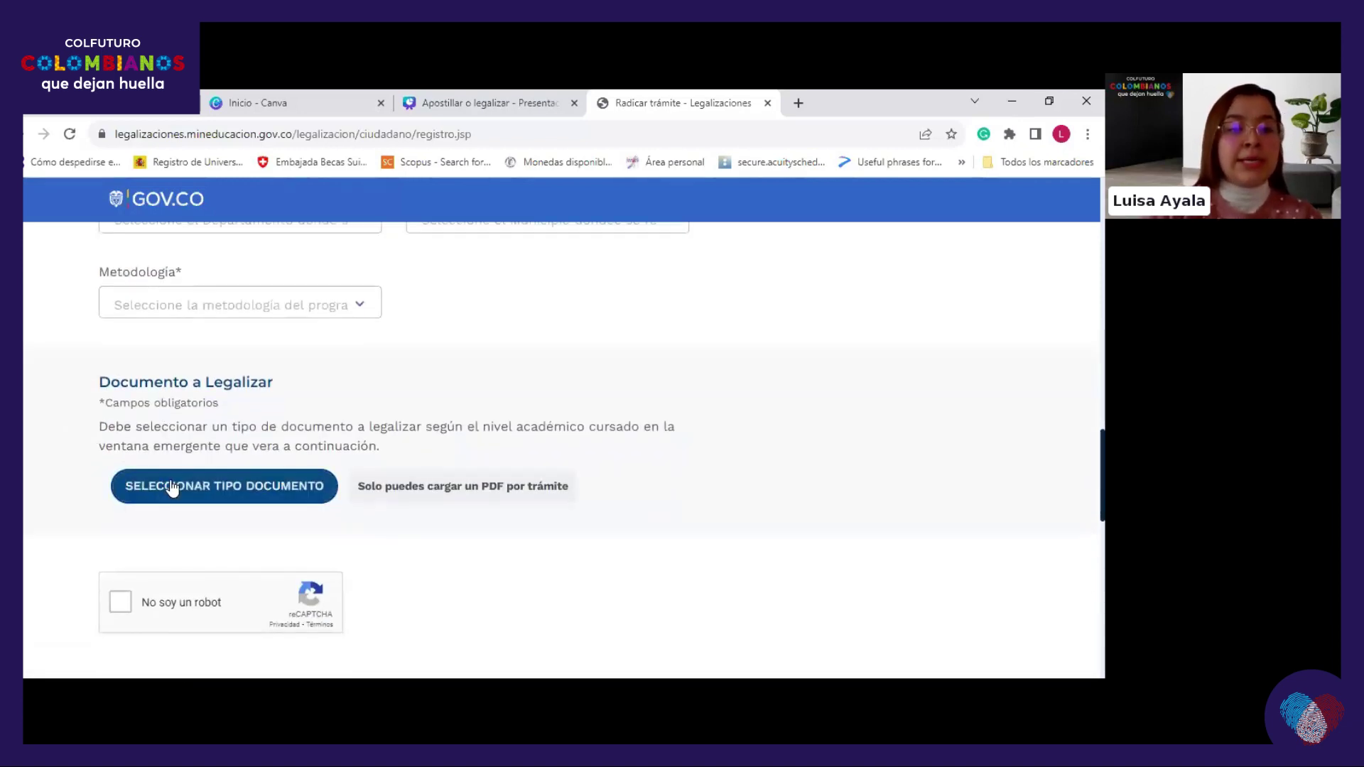
scroll(234, 496, "up", 3)
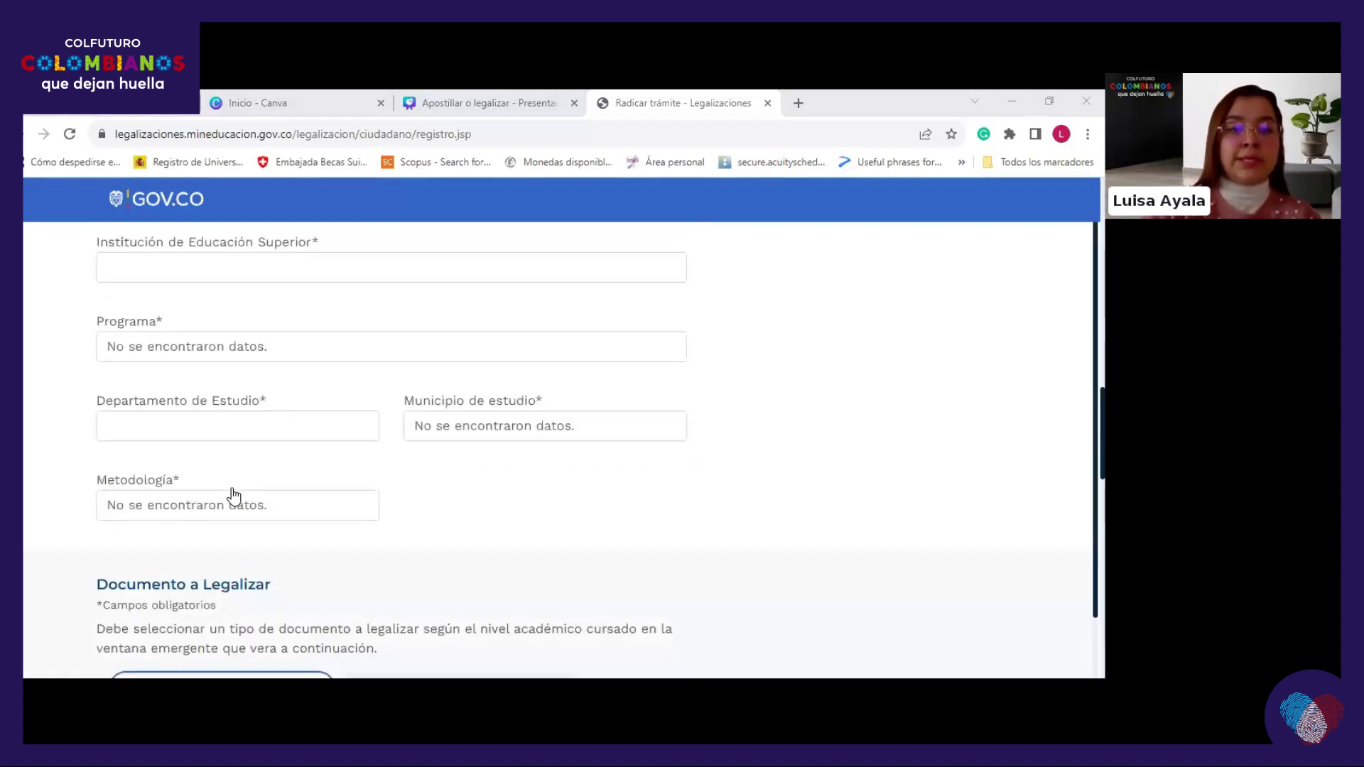
scroll(236, 495, "down", 6)
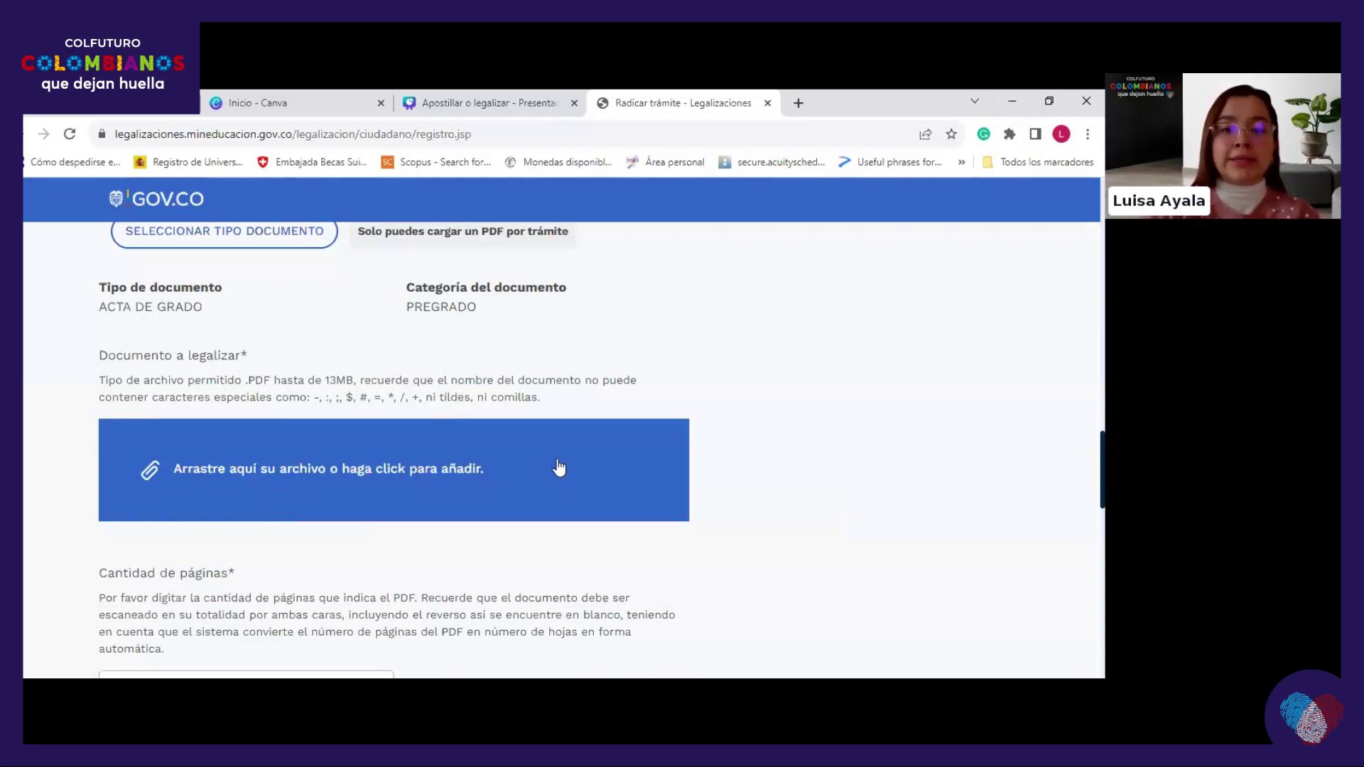
Step: Examine the PDF upload requirements, the page count instructions and the final save options of the form
scroll(558, 465, "down", 3)
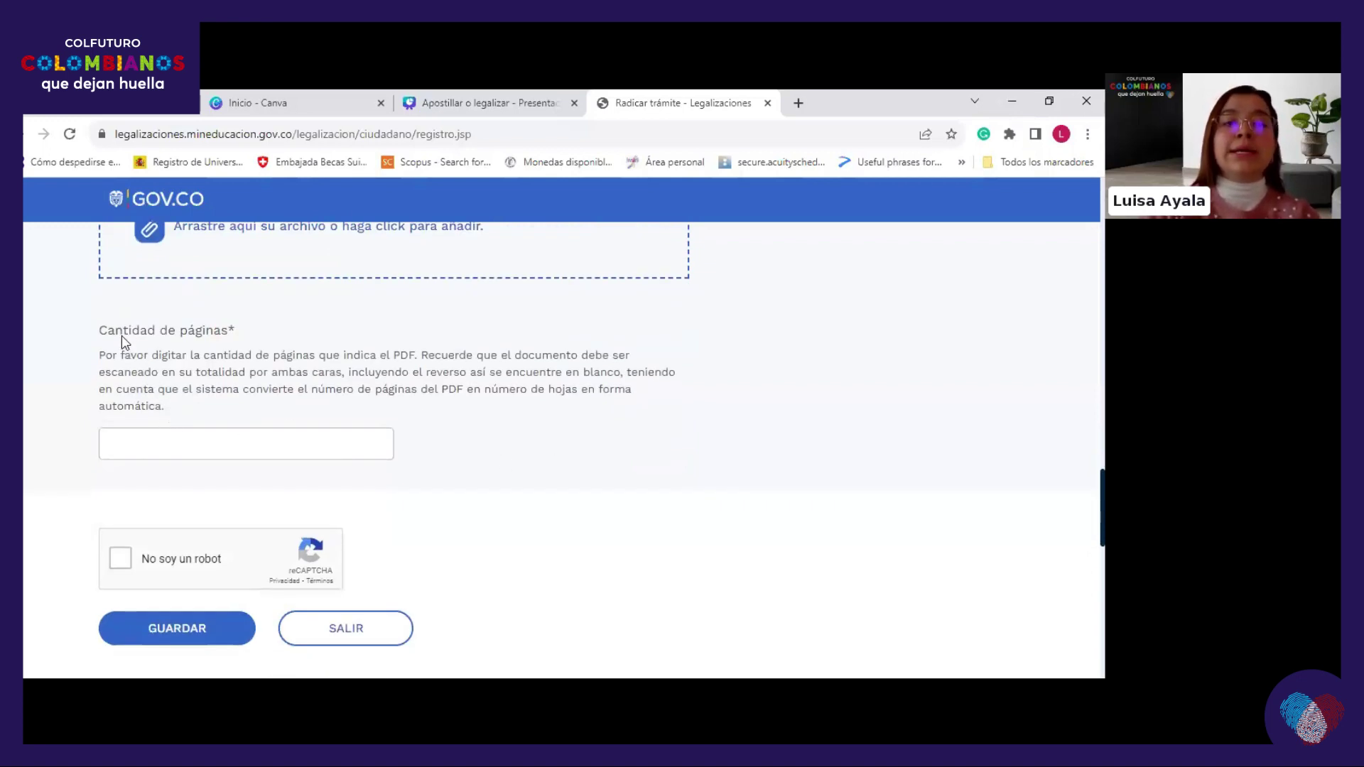
scroll(180, 393, "up", 1)
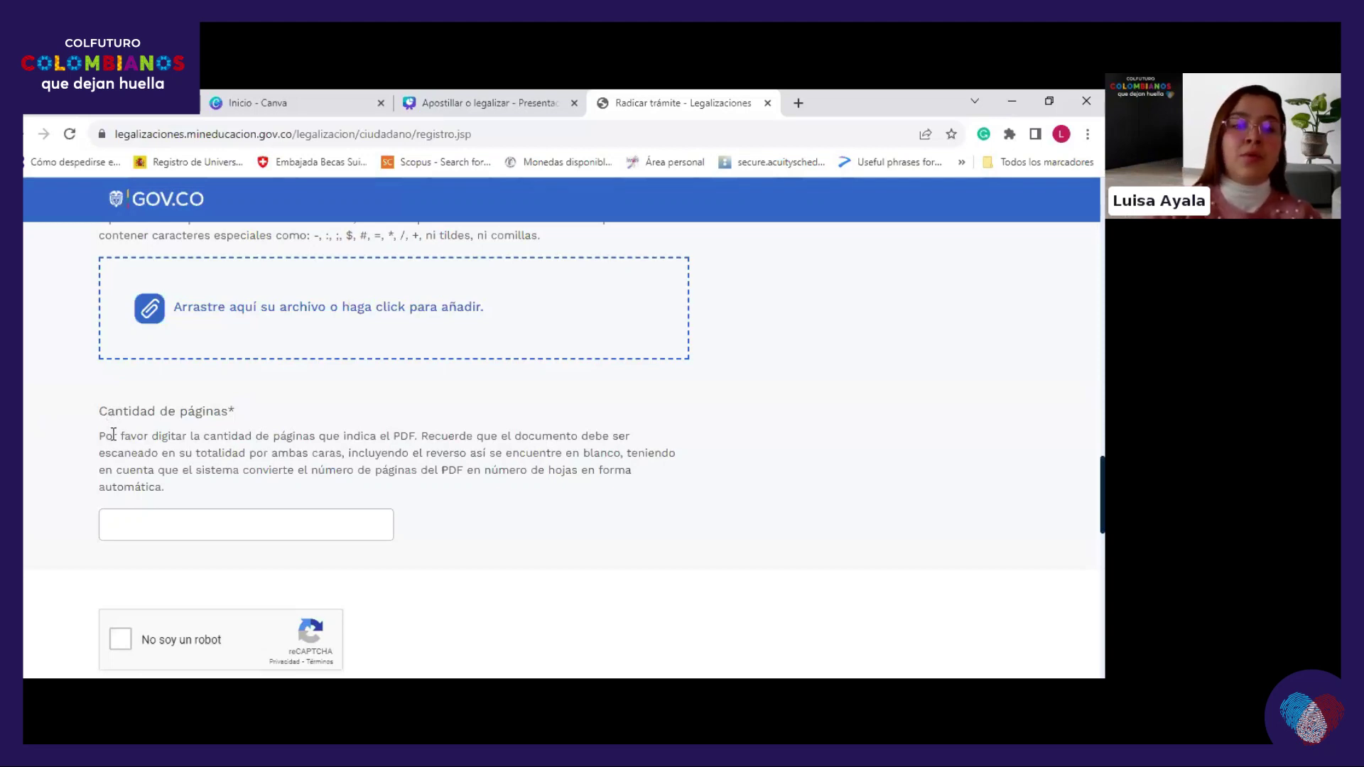
scroll(602, 426, "down", 2)
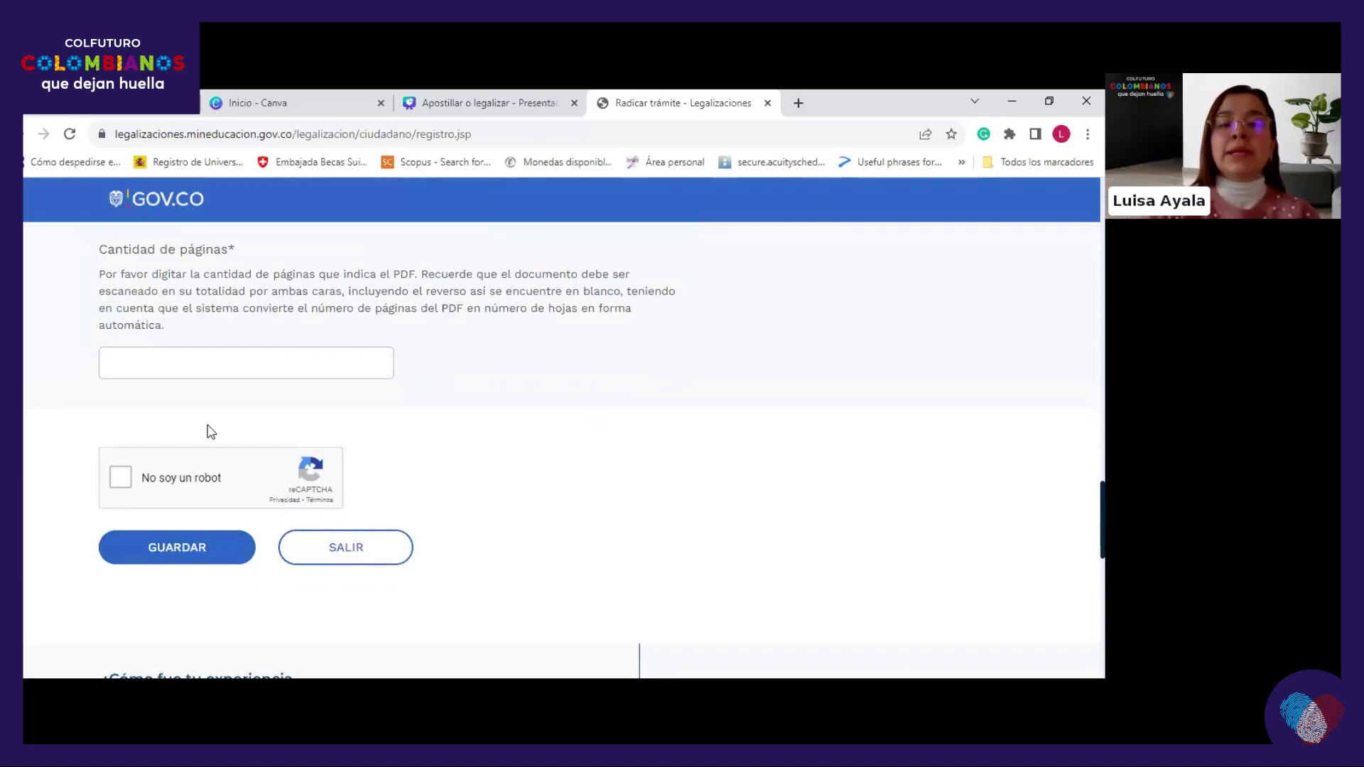
scroll(297, 472, "up", 3)
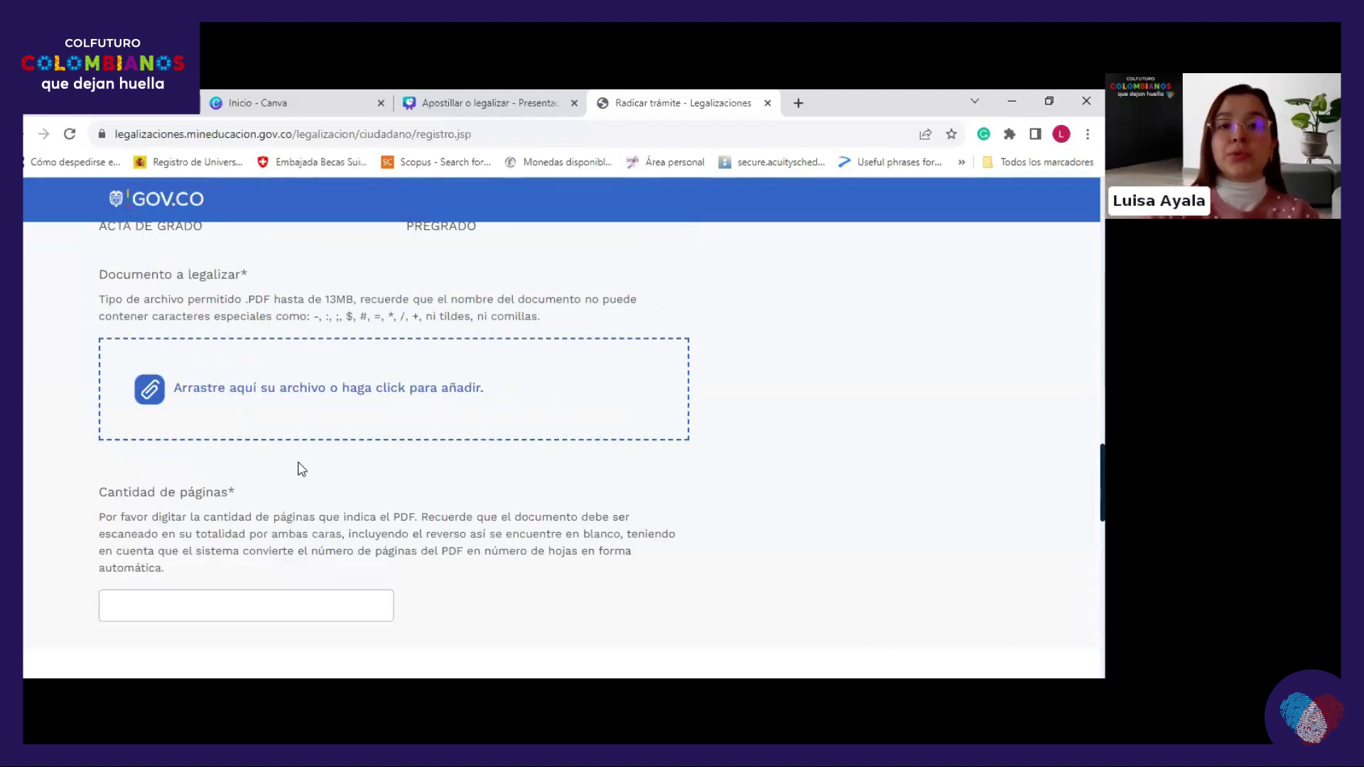
scroll(797, 457, "up", 10)
scroll(798, 459, "up", 10)
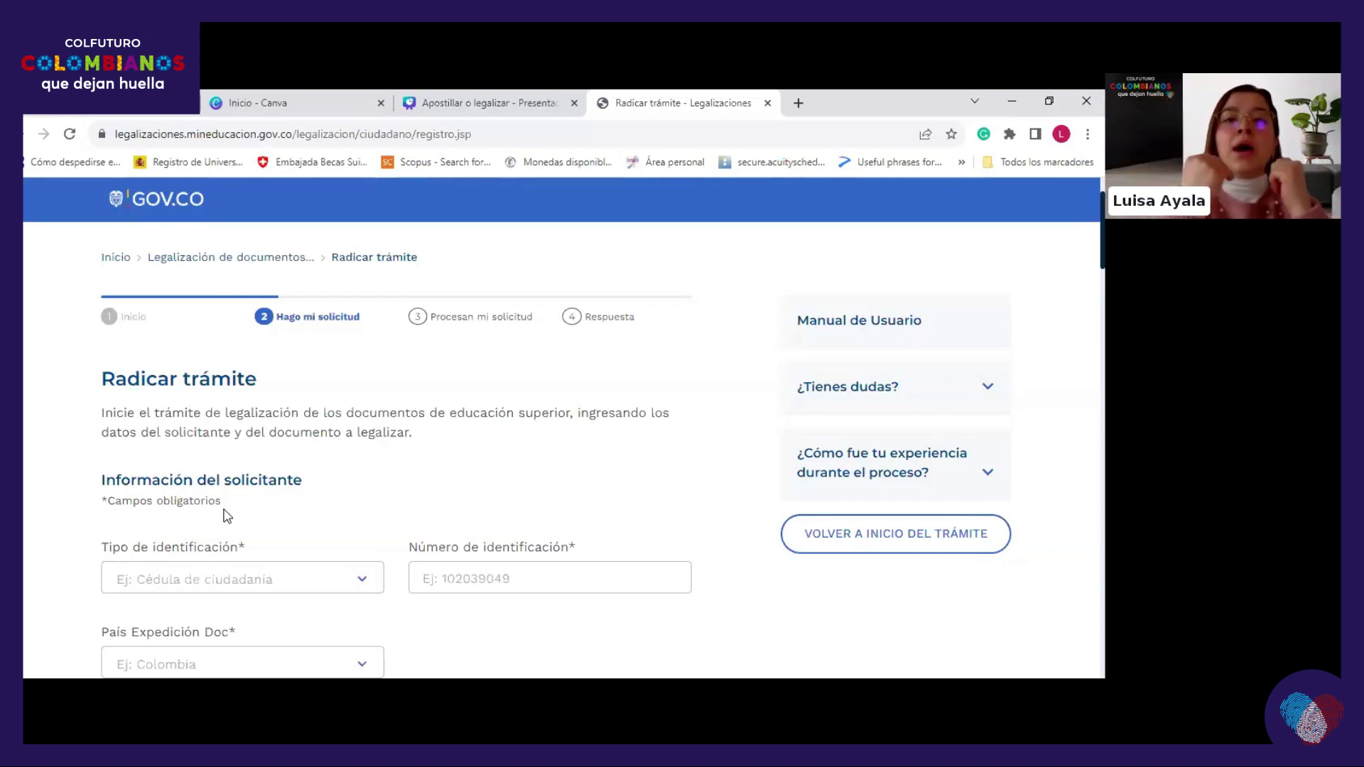
Step: Switch to the Canva presentation and follow the Apostilla link in its third step to the Cancillería's online apostille and legalization page
left_click(429, 101)
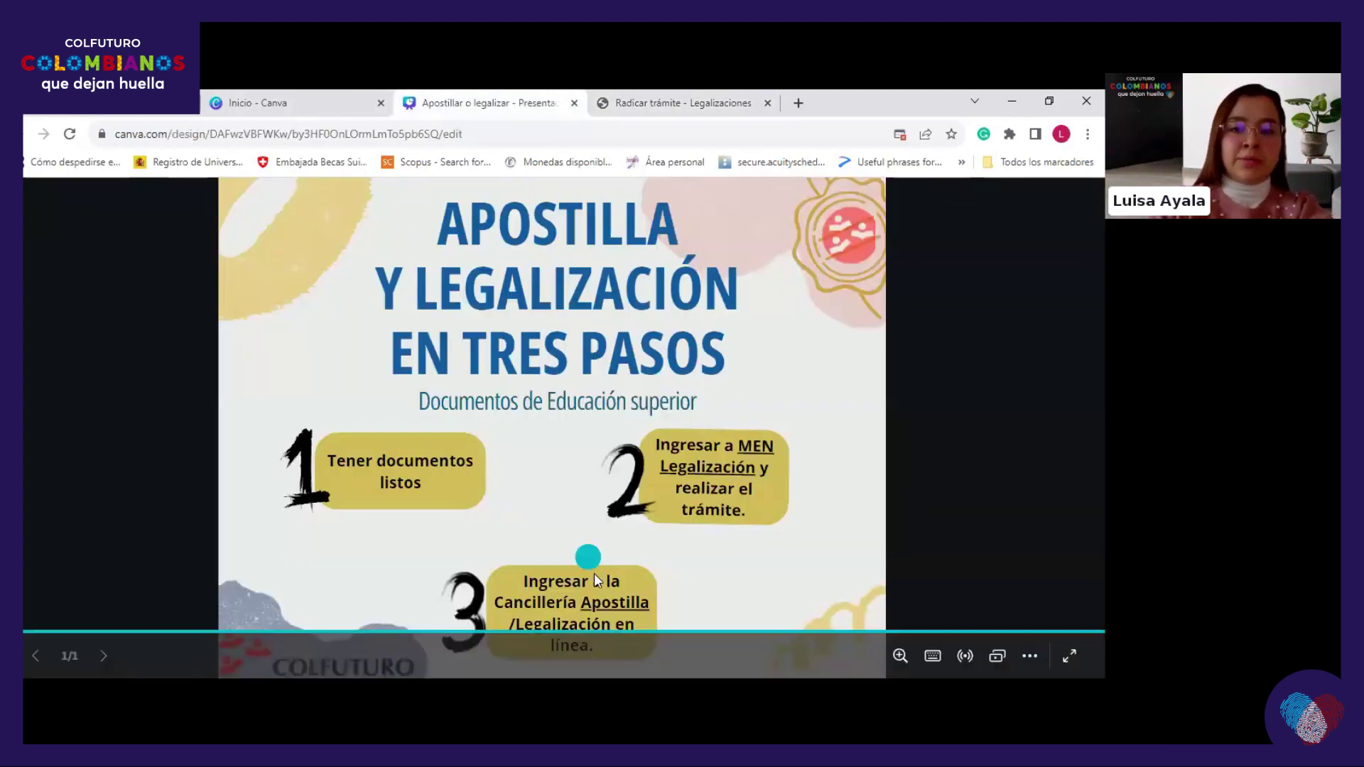
key("f")
left_click(628, 603)
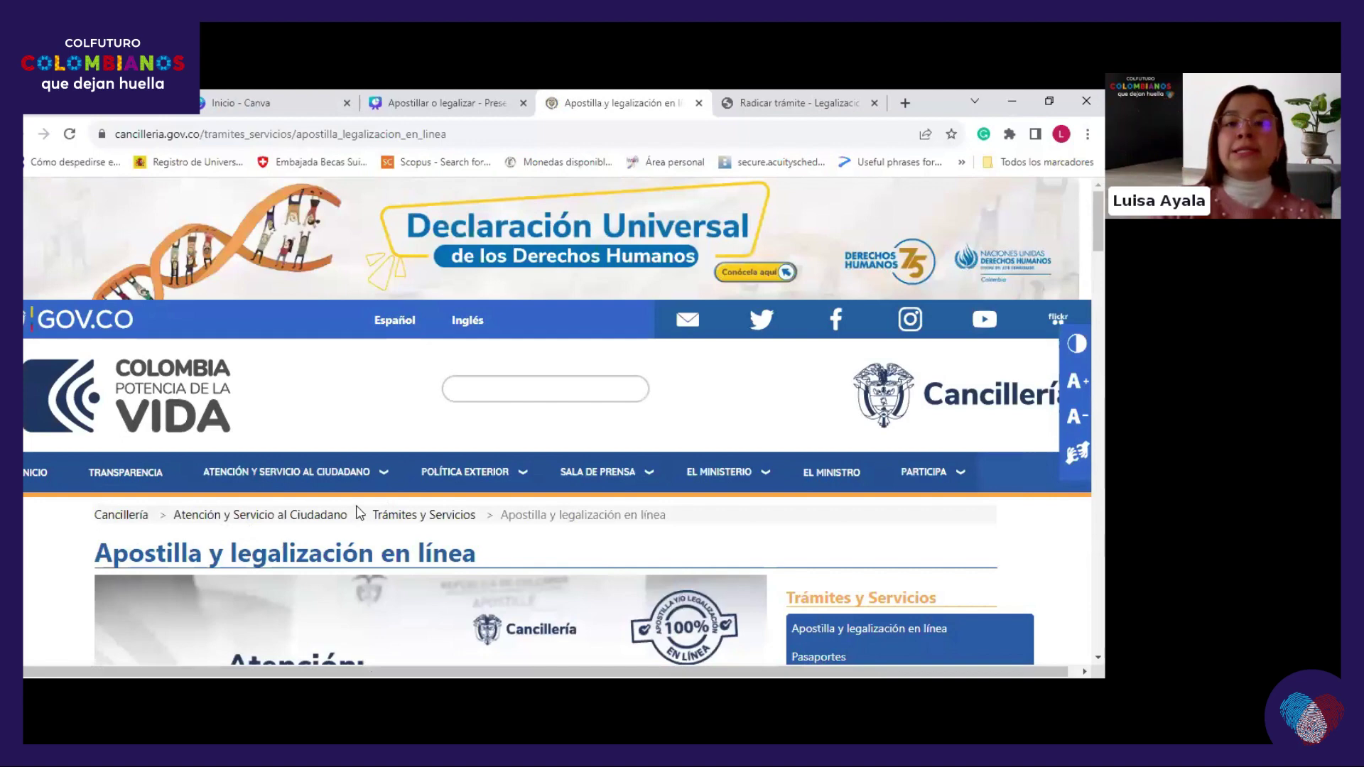
scroll(358, 513, "down", 5)
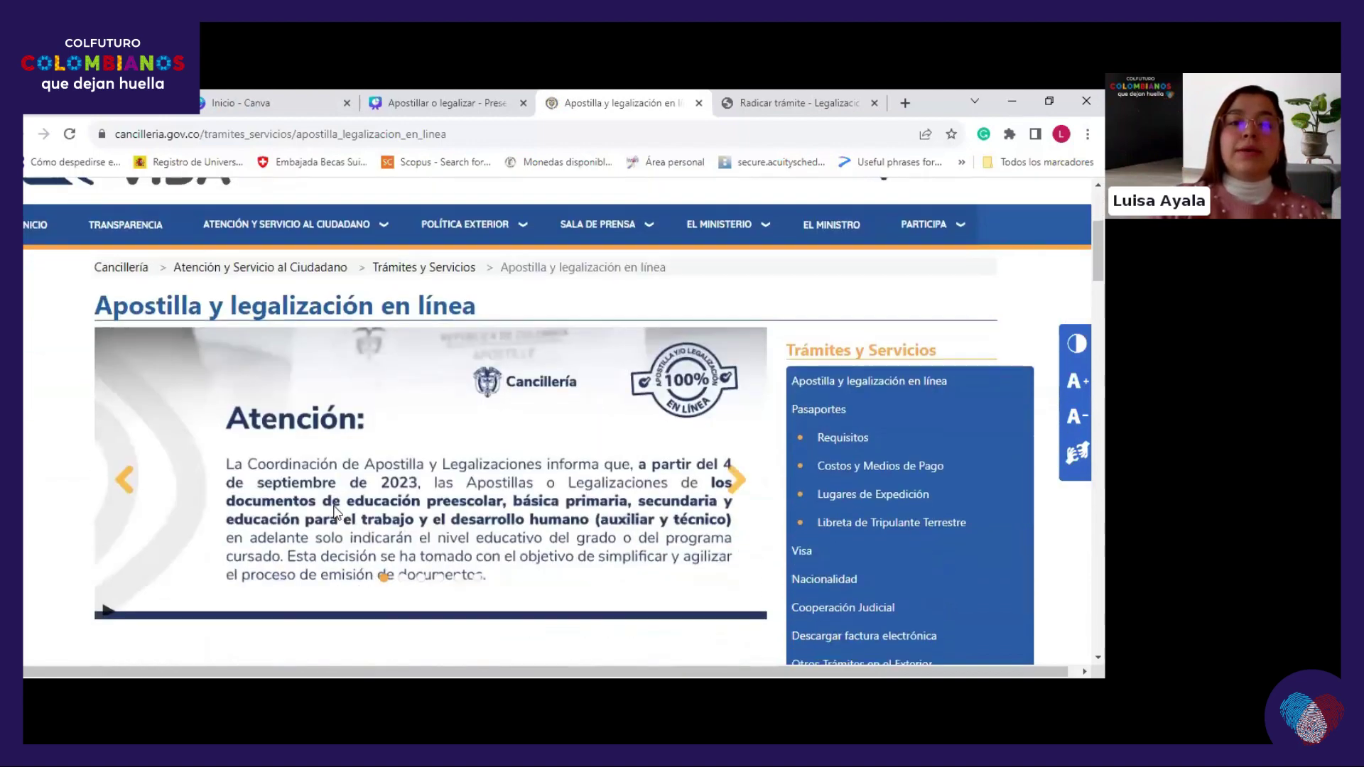